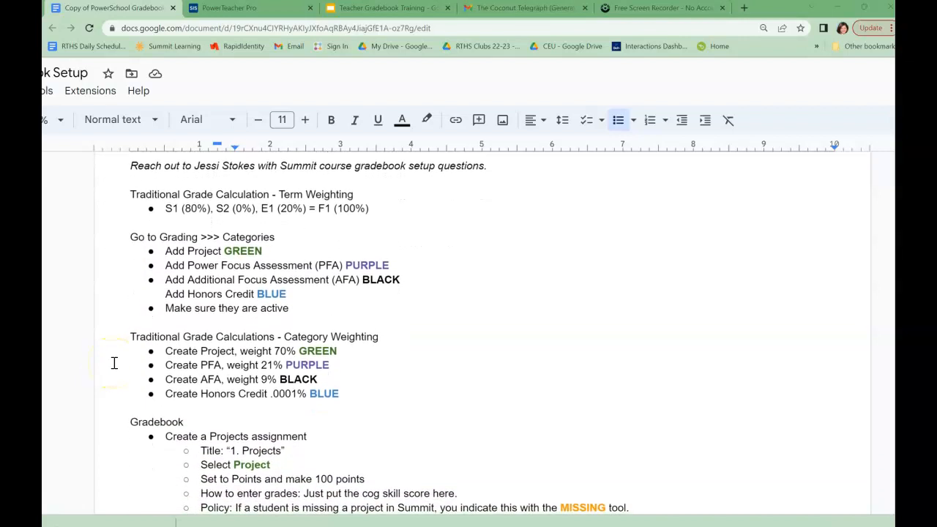
Scroll the setup guide down to the Create Honors Credit steps and the Missing/Collected/Exempt symbol meanings
{"action": "scroll", "coordinate": [114, 364], "scroll_direction": "down", "scroll_amount": 2}
{"action": "scroll", "coordinate": [114, 363], "scroll_direction": "down", "scroll_amount": 4}
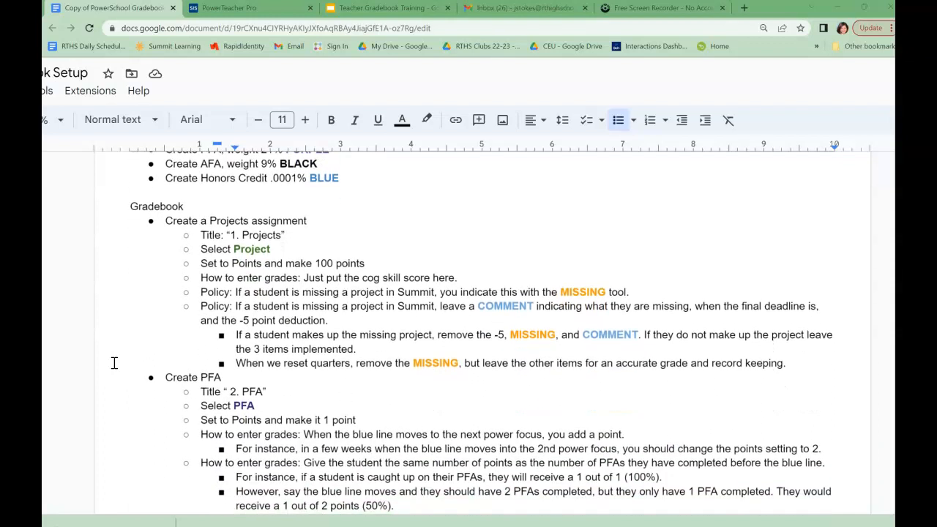
{"action": "scroll", "coordinate": [114, 363], "scroll_direction": "down", "scroll_amount": 3}
{"action": "scroll", "coordinate": [114, 363], "scroll_direction": "down", "scroll_amount": 5}
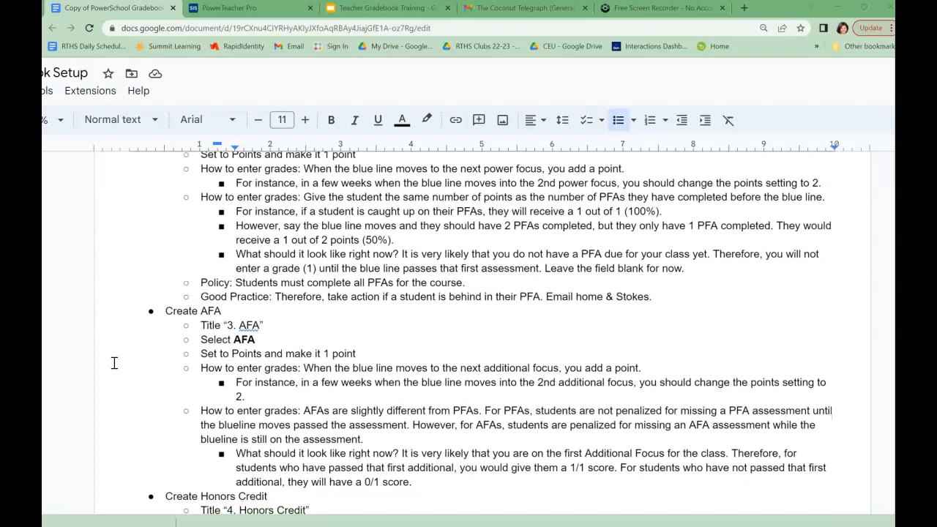
{"action": "scroll", "coordinate": [114, 363], "scroll_direction": "down", "scroll_amount": 5}
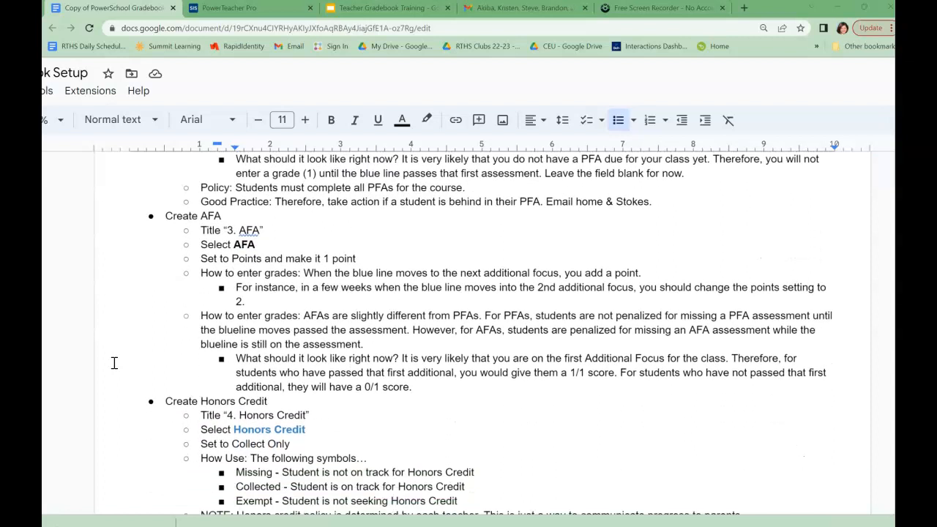
{"action": "scroll", "coordinate": [114, 363], "scroll_direction": "down", "scroll_amount": 1}
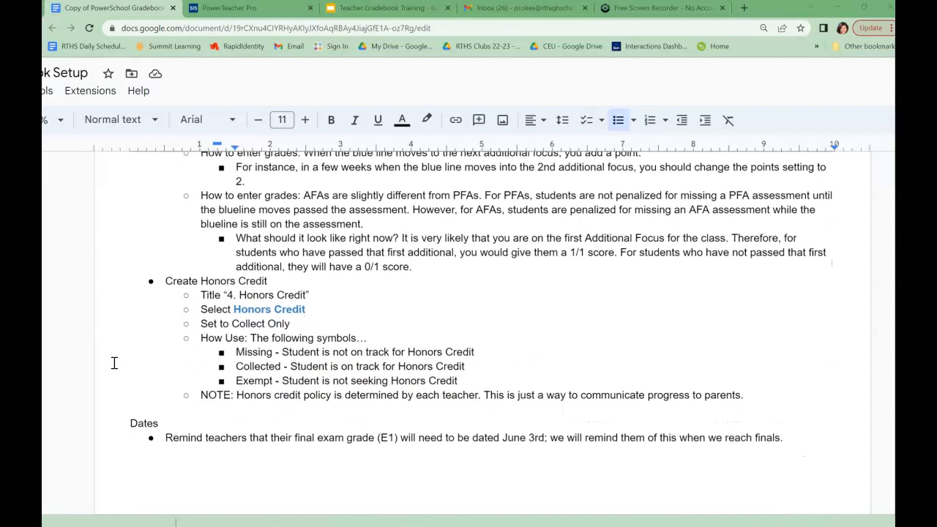
{"action": "scroll", "coordinate": [114, 364], "scroll_direction": "down", "scroll_amount": 1}
{"action": "left_click", "coordinate": [226, 261]}
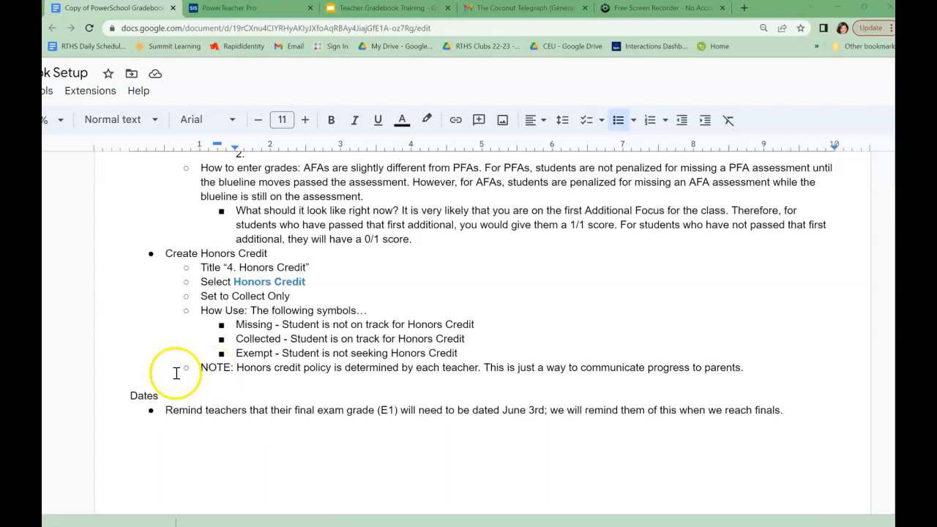
{"action": "left_click", "coordinate": [129, 398]}
{"action": "left_click_drag", "start_coordinate": [128, 398], "coordinate": [789, 412]}
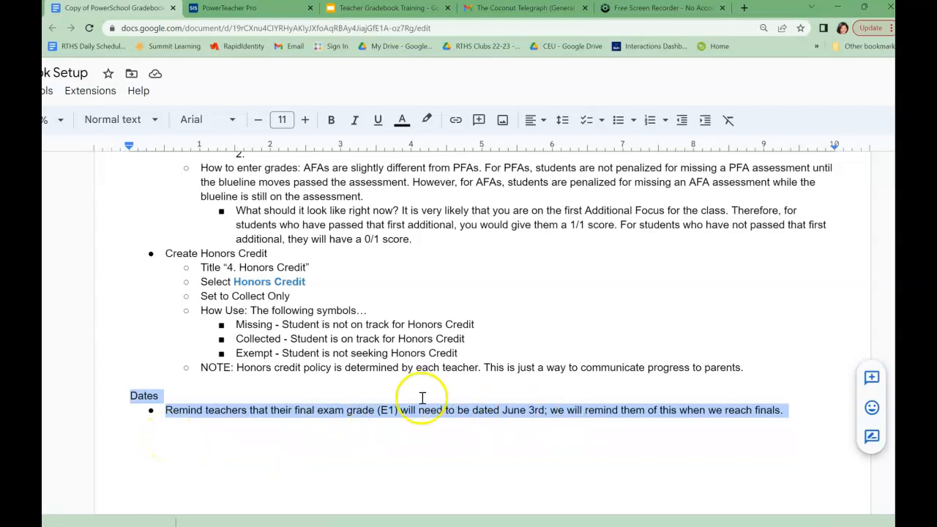
{"action": "left_click", "coordinate": [335, 410]}
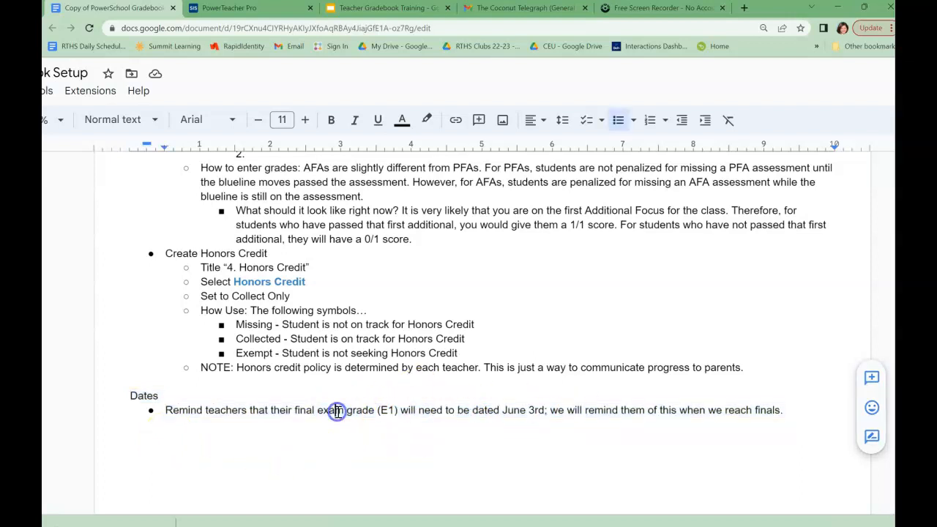
{"action": "scroll", "coordinate": [277, 327], "scroll_direction": "up", "scroll_amount": 5}
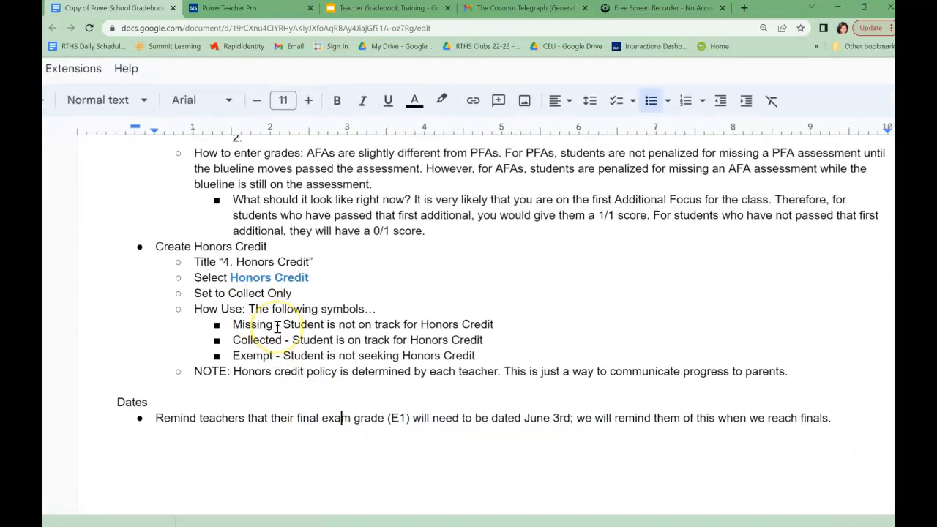
{"action": "scroll", "coordinate": [278, 327], "scroll_direction": "down", "scroll_amount": 1}
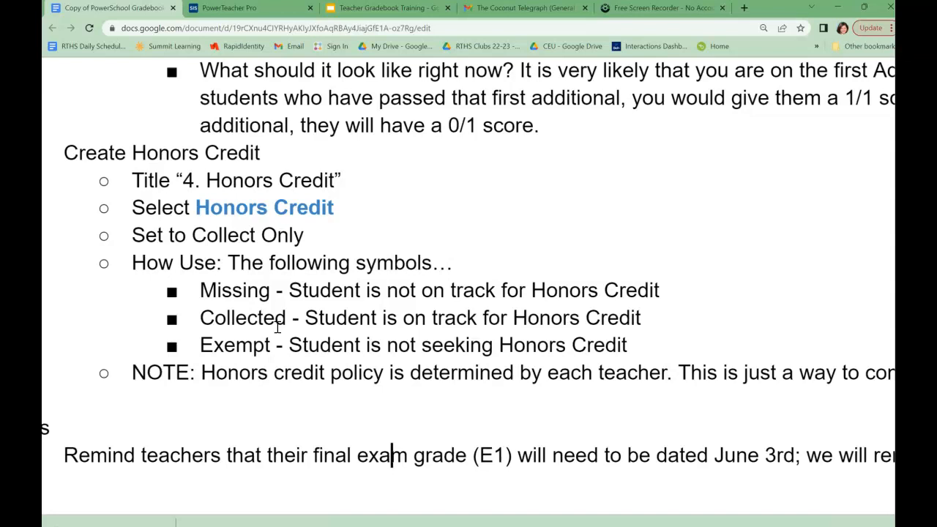
Go to the 1(A) Freshman Seminar scoresheet in PowerTeacher Pro and create a new assignment
{"action": "left_click", "coordinate": [236, 8]}
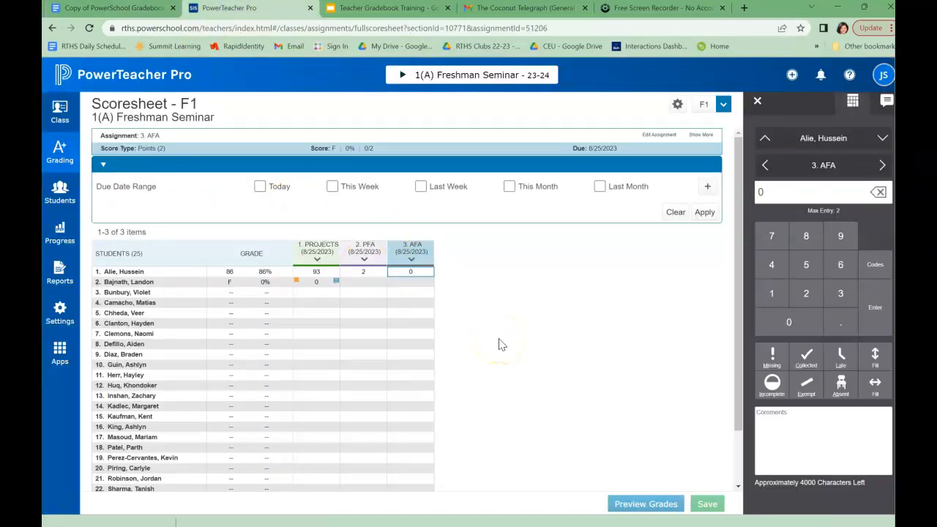
{"action": "left_click", "coordinate": [516, 326]}
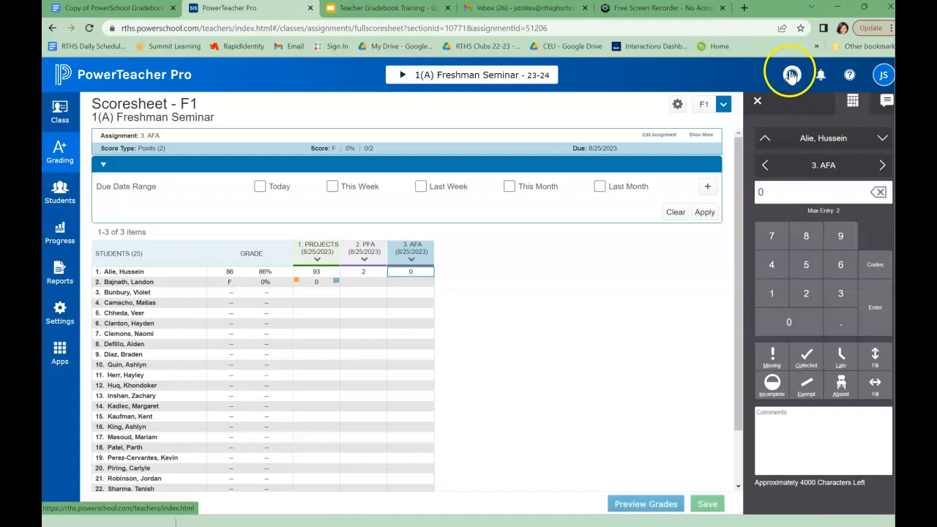
{"action": "left_click", "coordinate": [797, 78]}
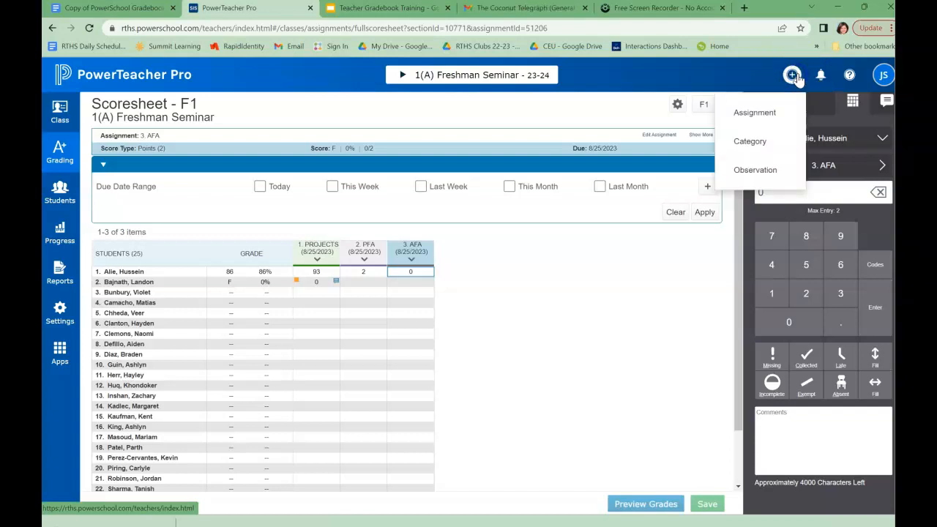
{"action": "left_click", "coordinate": [755, 113]}
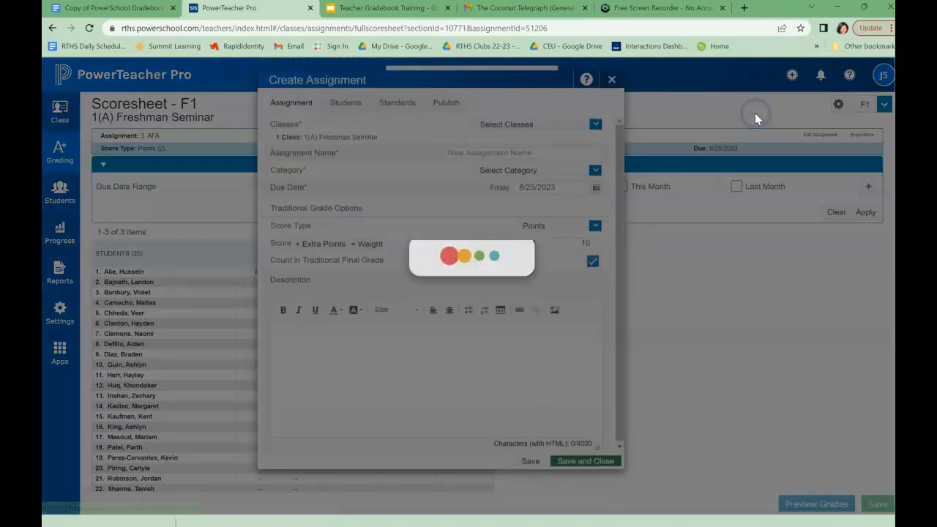
Name the assignment '4. Honors Credit' and assign it to the Honors Credit category
{"action": "left_click", "coordinate": [596, 128]}
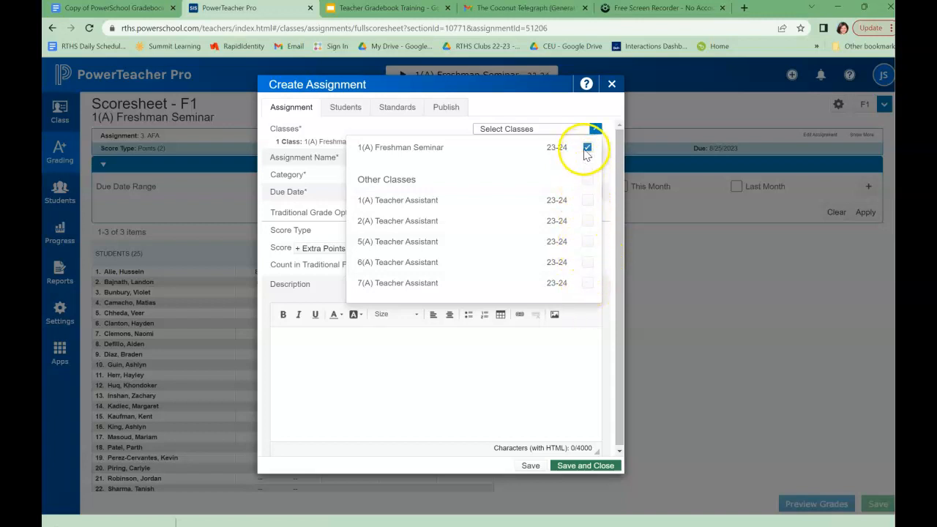
{"action": "left_click", "coordinate": [594, 130]}
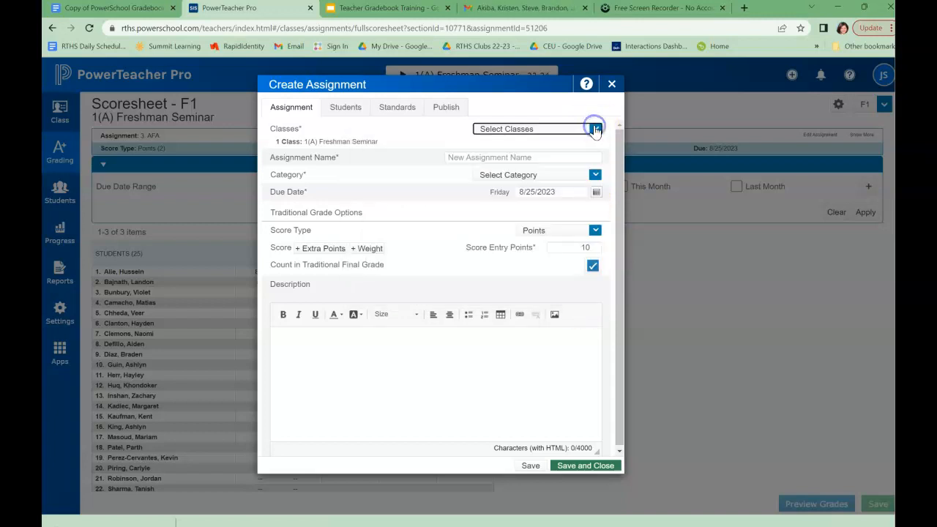
{"action": "left_click", "coordinate": [506, 157]}
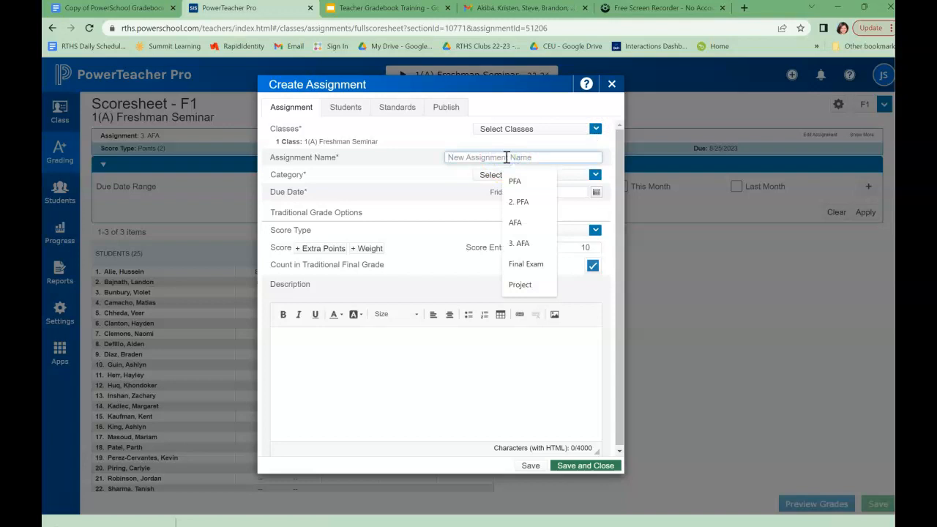
{"action": "type", "text": "4"}
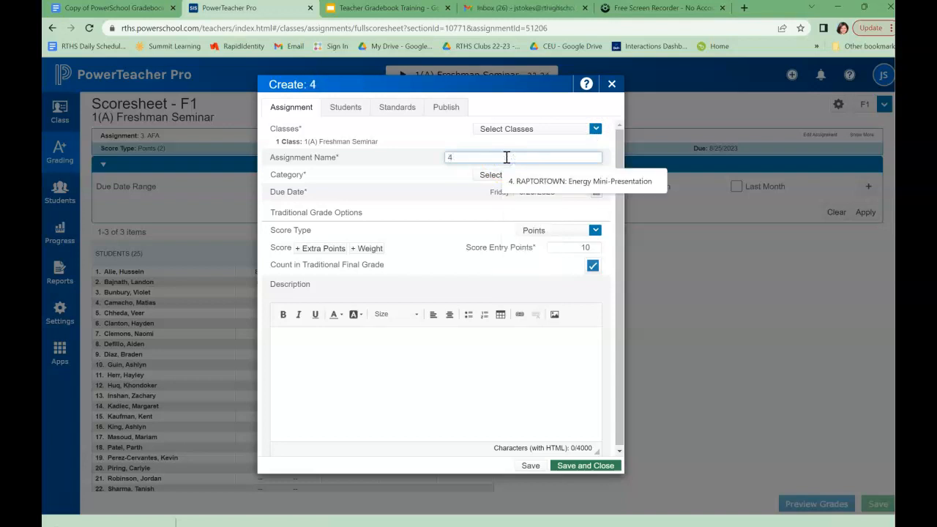
{"action": "type", "text": ". Honors Credit"}
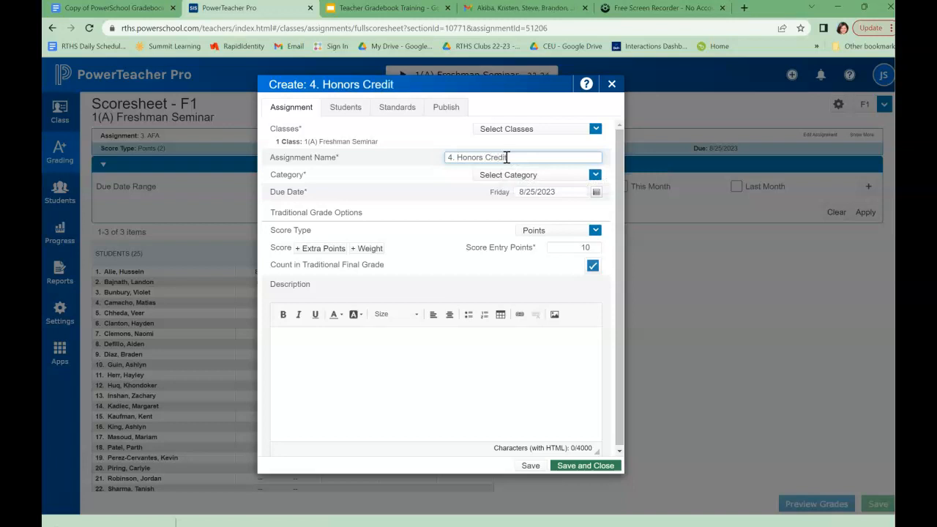
{"action": "left_click", "coordinate": [548, 175]}
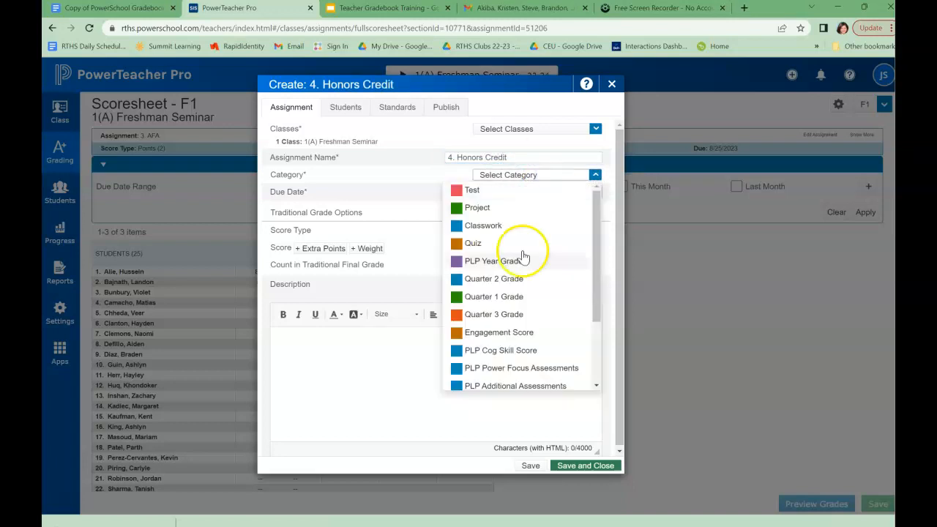
{"action": "scroll", "coordinate": [512, 315], "scroll_direction": "down", "scroll_amount": 5}
{"action": "left_click", "coordinate": [494, 381]}
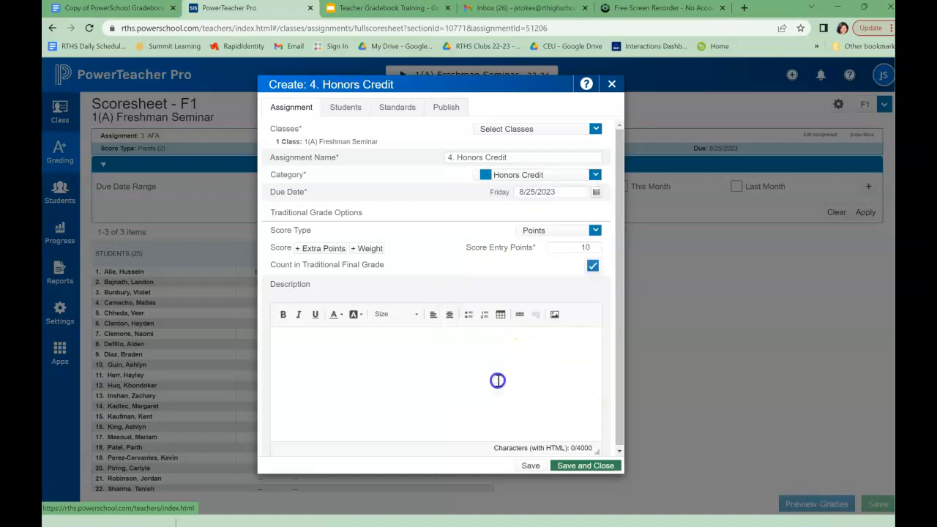
Set score type to Collected Only, keep Count in Traditional Final Grade checked, and save the assignment
{"action": "left_click", "coordinate": [515, 213]}
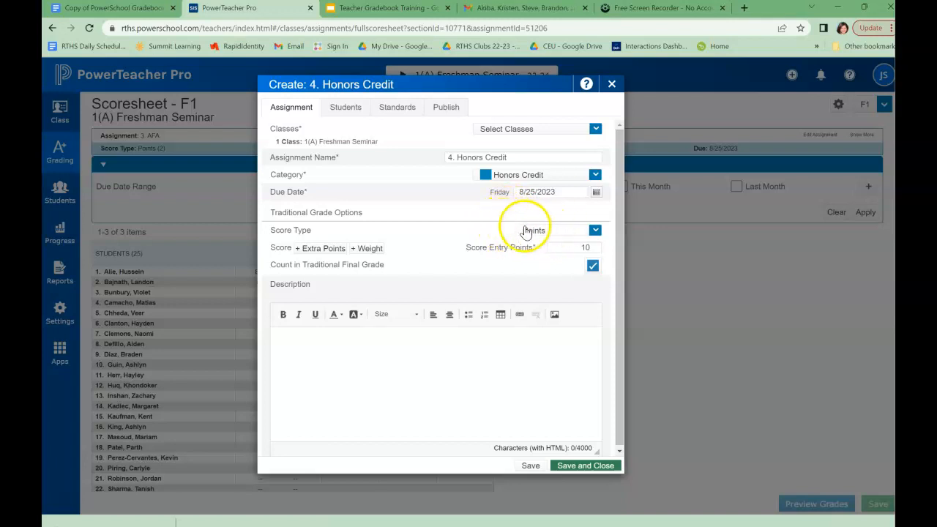
{"action": "left_click", "coordinate": [597, 231]}
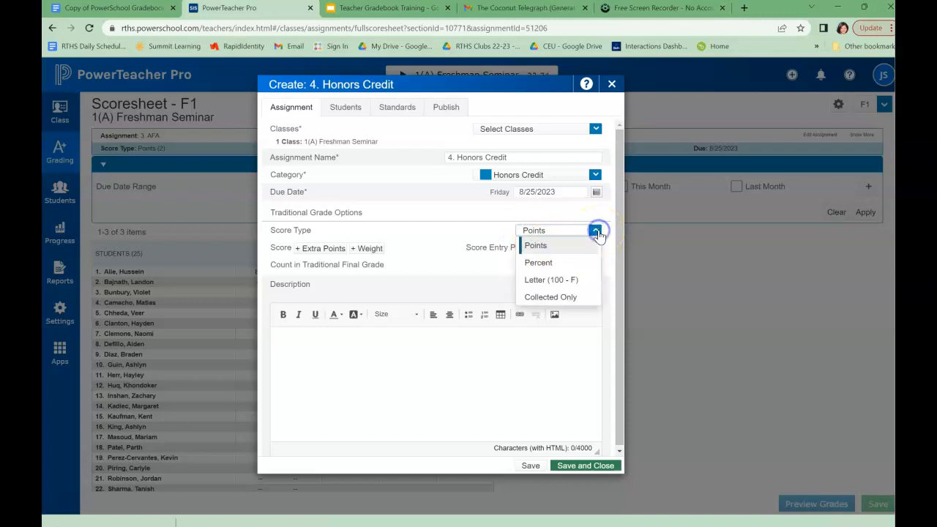
{"action": "left_click", "coordinate": [571, 299]}
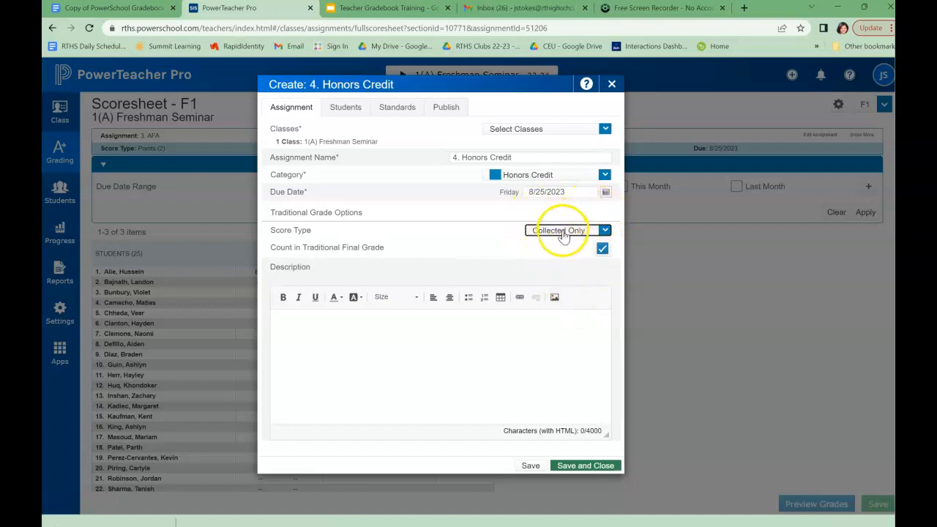
{"action": "left_click", "coordinate": [562, 230]}
{"action": "left_click", "coordinate": [561, 298]}
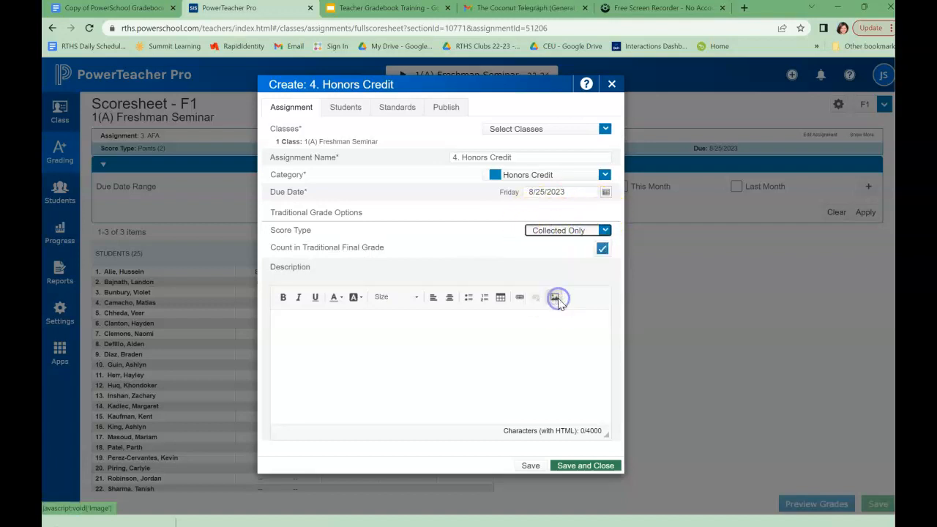
{"action": "left_click", "coordinate": [602, 250]}
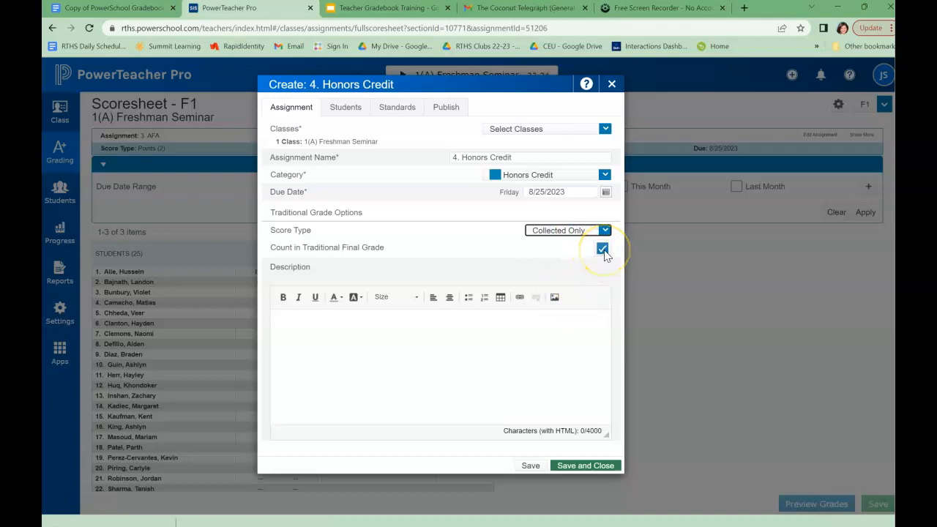
{"action": "left_click", "coordinate": [602, 250]}
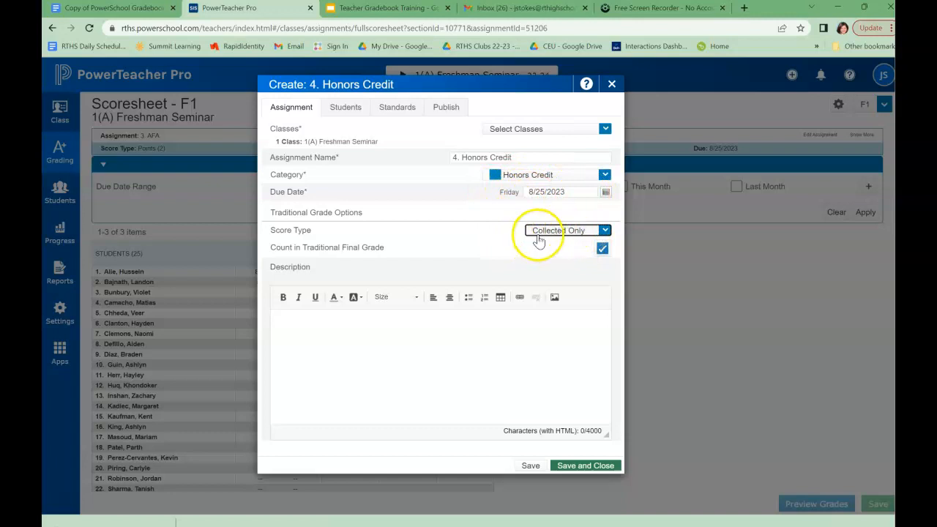
{"action": "left_click", "coordinate": [578, 466]}
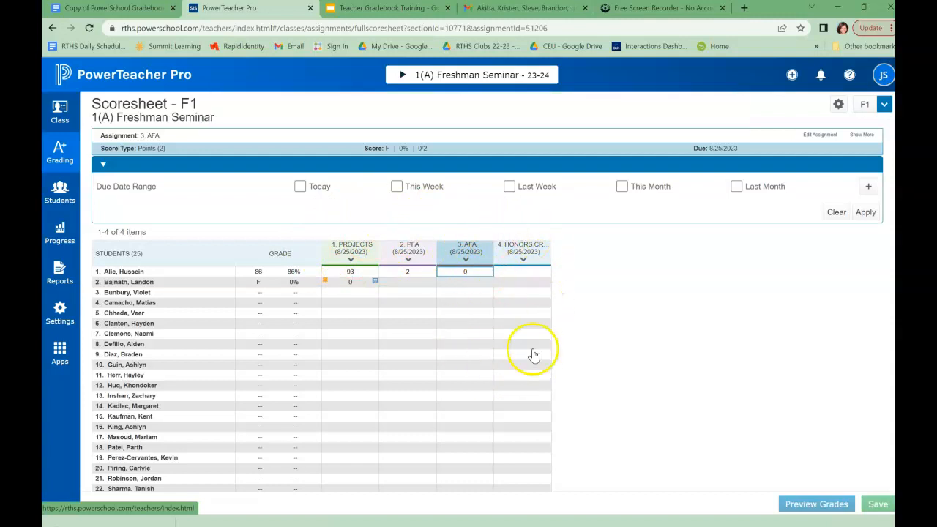
Mark the first student's 4. Honors Credit score Collected, undo it, then flag it Missing
{"action": "left_click", "coordinate": [523, 273]}
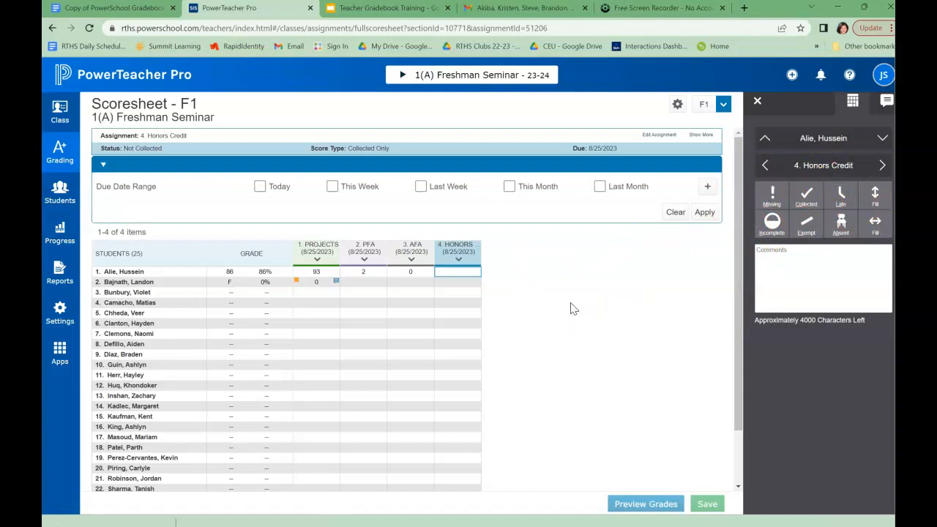
{"action": "left_click", "coordinate": [806, 195]}
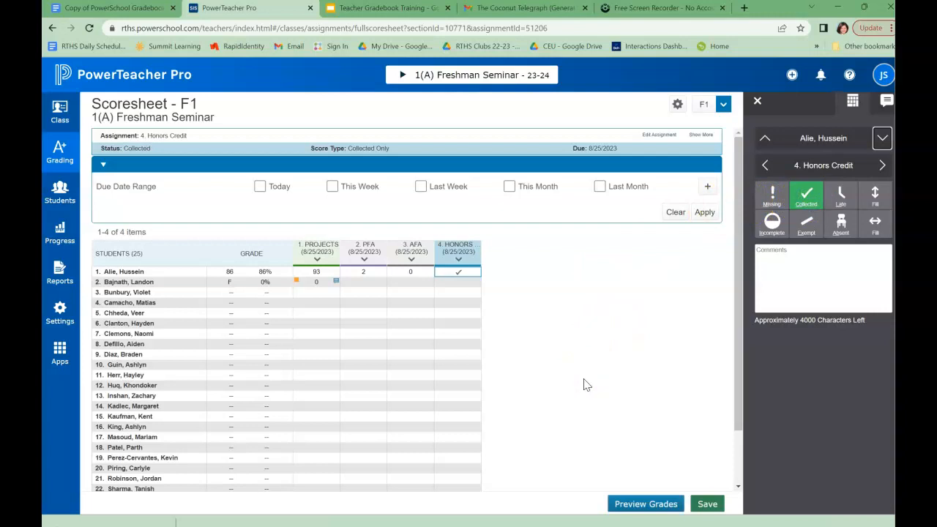
{"action": "left_click", "coordinate": [808, 201]}
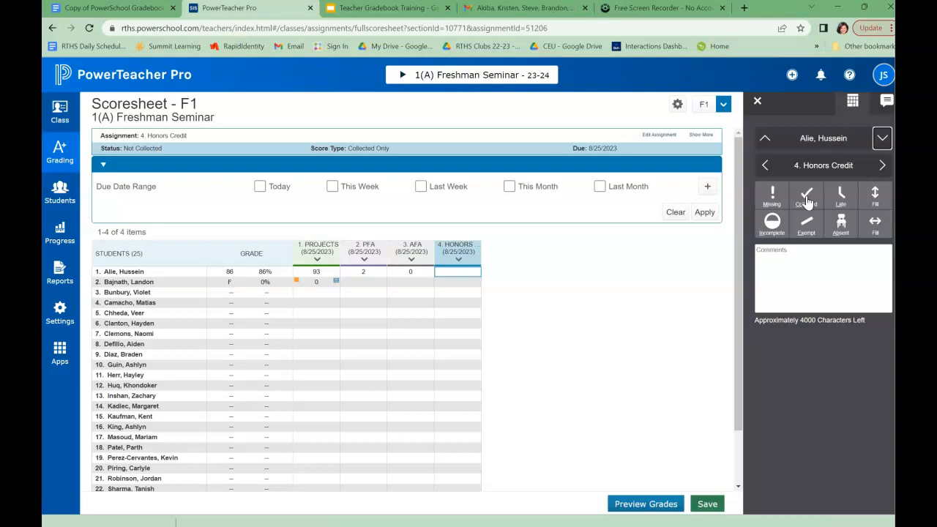
{"action": "left_click", "coordinate": [777, 198]}
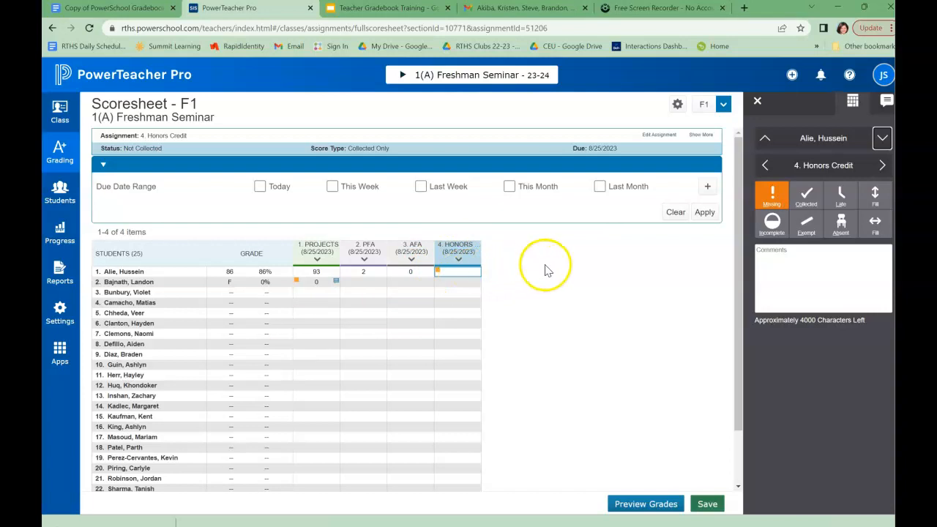
Clear the Missing flag, then mark the first student's score Exempt and remove it again
{"action": "left_click", "coordinate": [772, 198]}
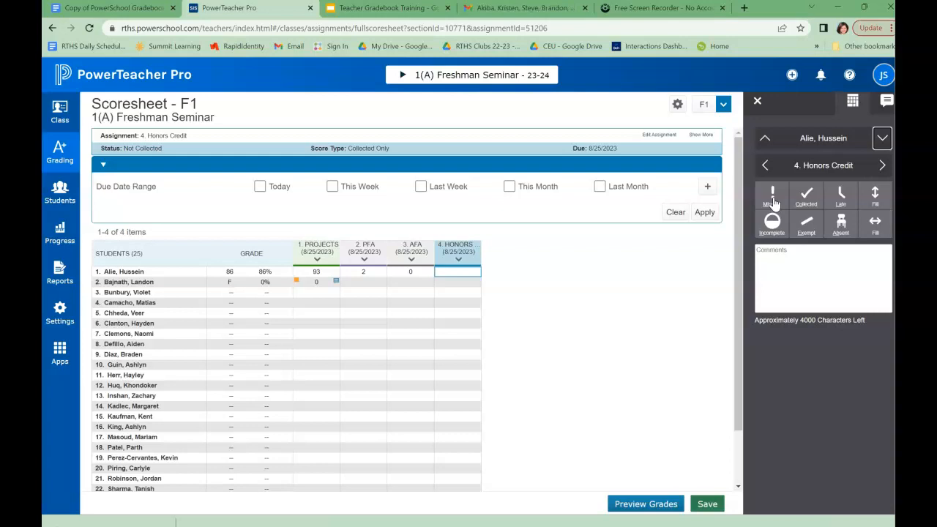
{"action": "left_click", "coordinate": [809, 224]}
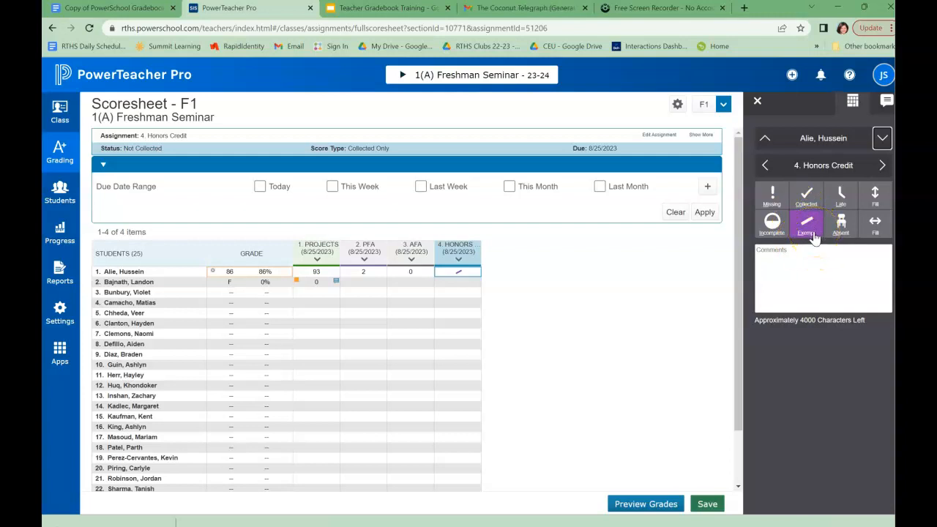
{"action": "left_click", "coordinate": [814, 235]}
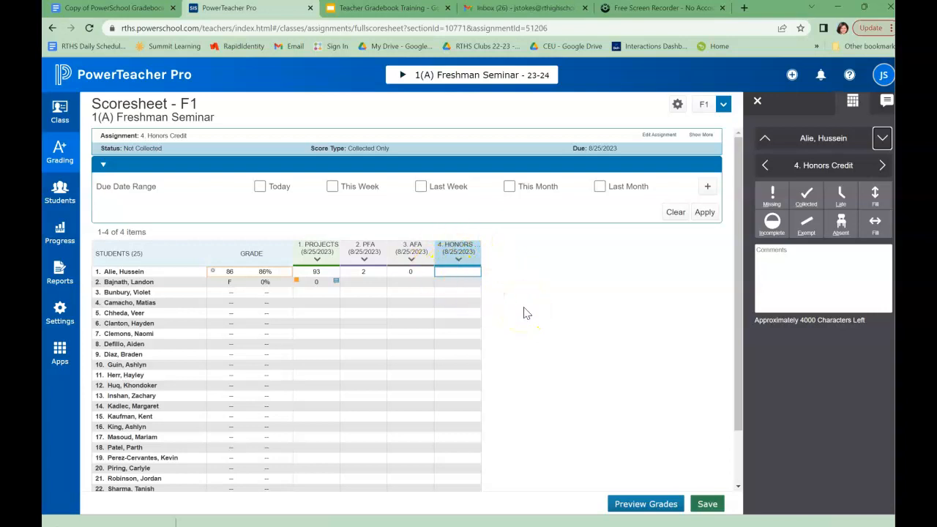
Set the score to Collected, then Exempt, clear Exempt, and save the scoresheet
{"action": "left_click", "coordinate": [780, 200]}
{"action": "left_click", "coordinate": [806, 196]}
{"action": "left_click", "coordinate": [810, 233]}
{"action": "left_click", "coordinate": [806, 198]}
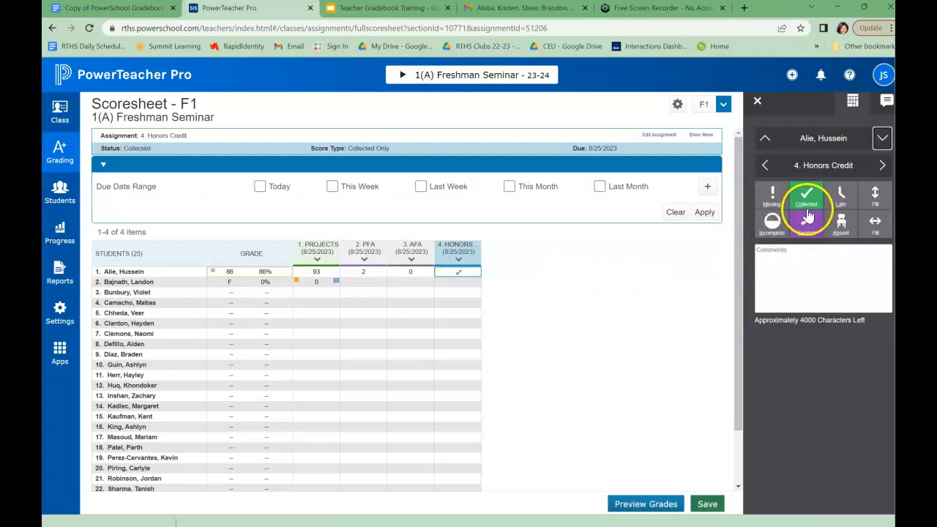
{"action": "left_click", "coordinate": [811, 249]}
{"action": "left_click", "coordinate": [775, 202]}
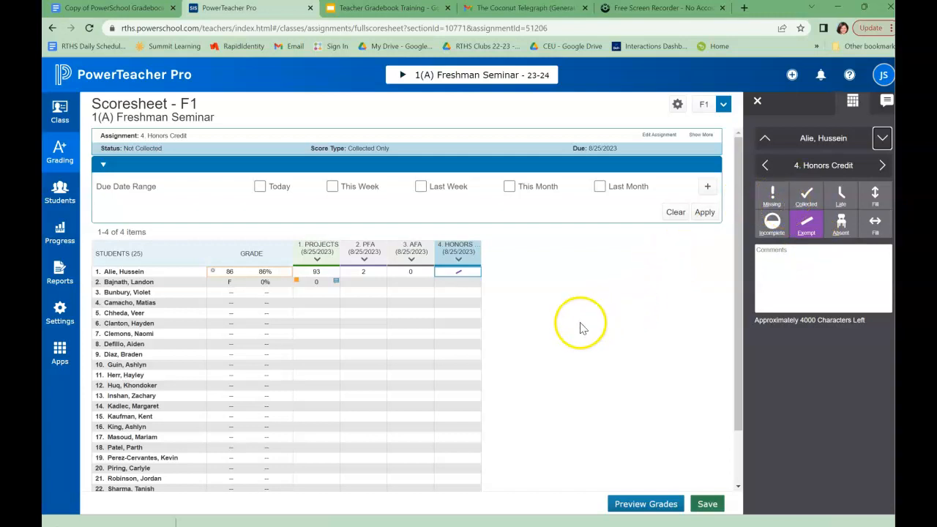
{"action": "left_click", "coordinate": [799, 230]}
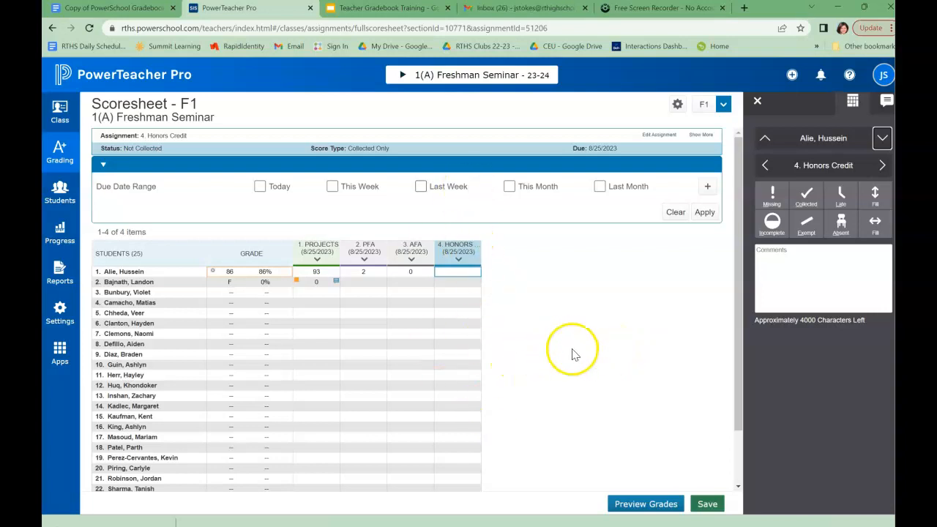
{"action": "left_click", "coordinate": [707, 504]}
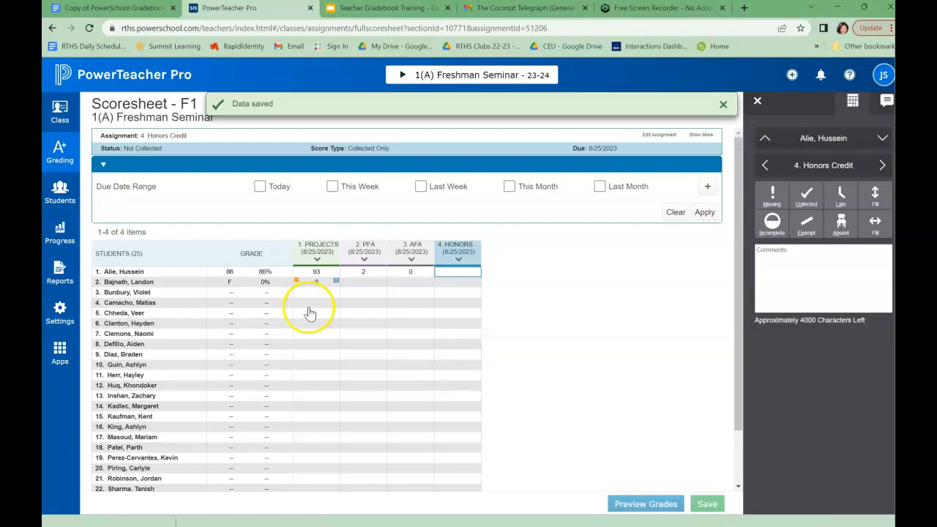
Return to the Copy of PowerSchool Gradebook guide and scroll back to its beginning
{"action": "left_click", "coordinate": [121, 8]}
{"action": "scroll", "coordinate": [233, 188], "scroll_direction": "down", "scroll_amount": 3}
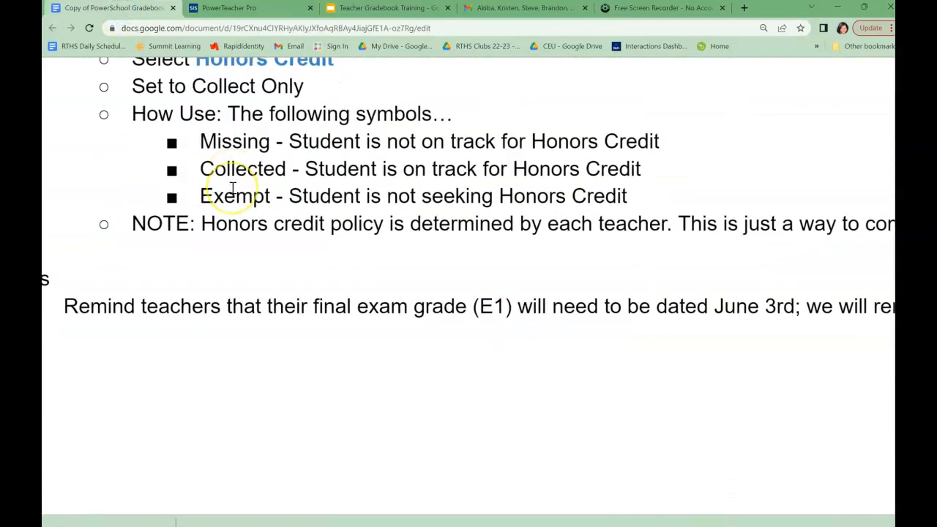
{"action": "scroll", "coordinate": [233, 188], "scroll_direction": "up", "scroll_amount": 12}
{"action": "scroll", "coordinate": [233, 188], "scroll_direction": "up", "scroll_amount": 10}
{"action": "scroll", "coordinate": [233, 188], "scroll_direction": "left", "scroll_amount": 3}
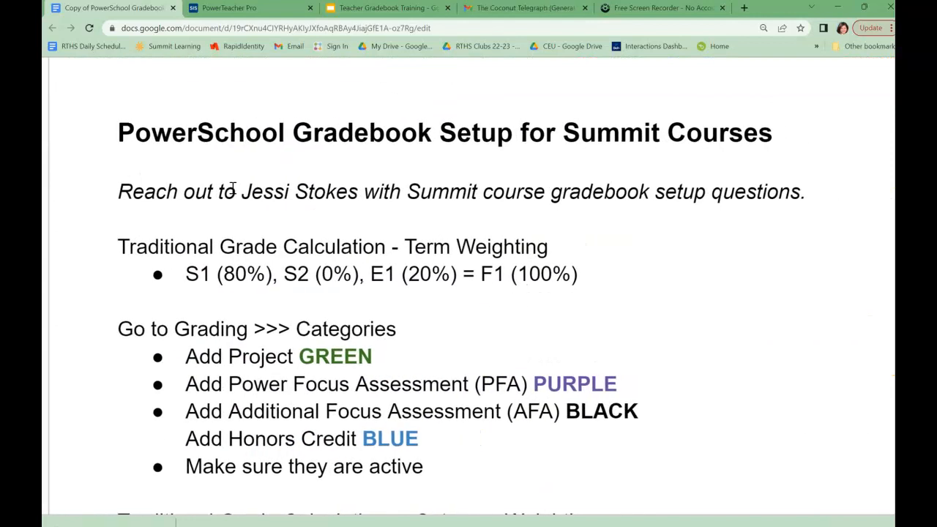